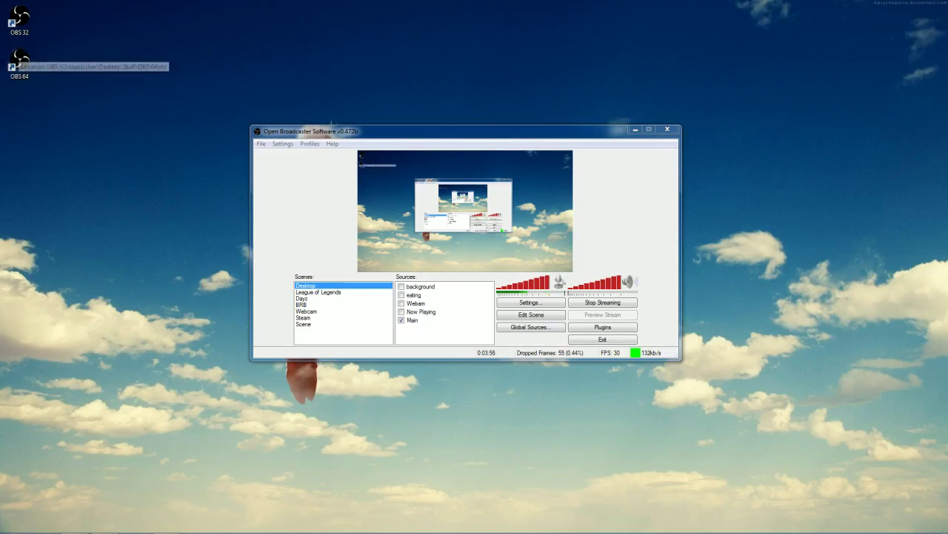
Step: Show the background and webcam sources in the Desktop scene and hide both of them again
click(19, 62)
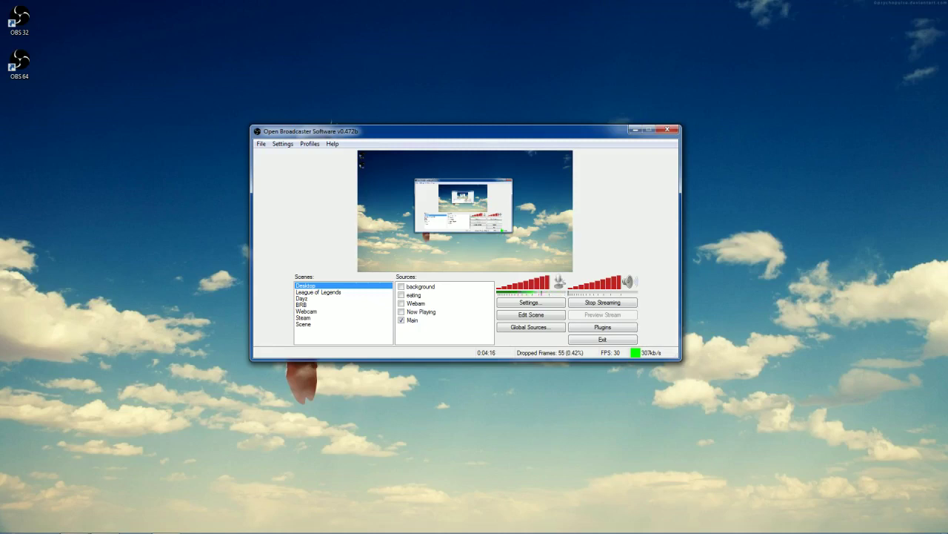
click(401, 286)
click(401, 303)
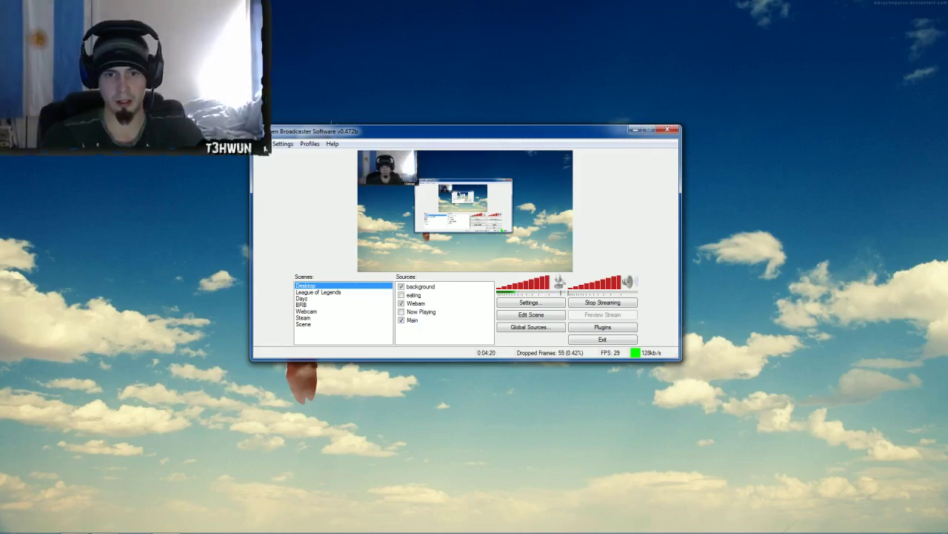
click(401, 303)
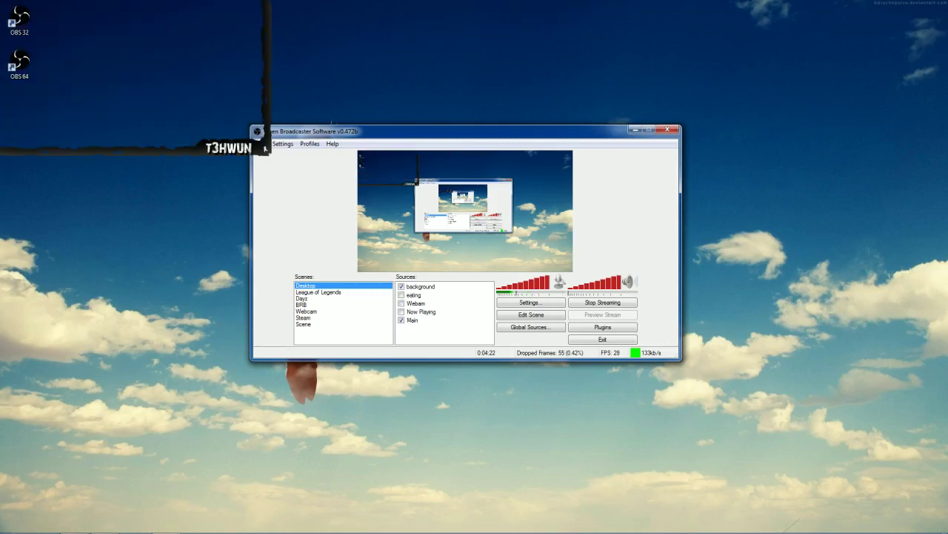
click(401, 286)
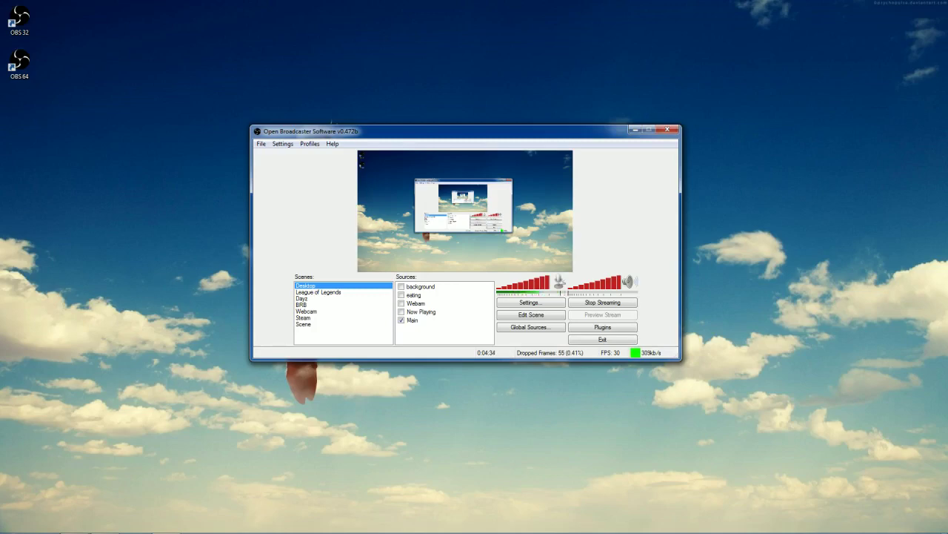
Step: Open the general settings and review the language and setting profile choices, keeping the current profile
click(530, 303)
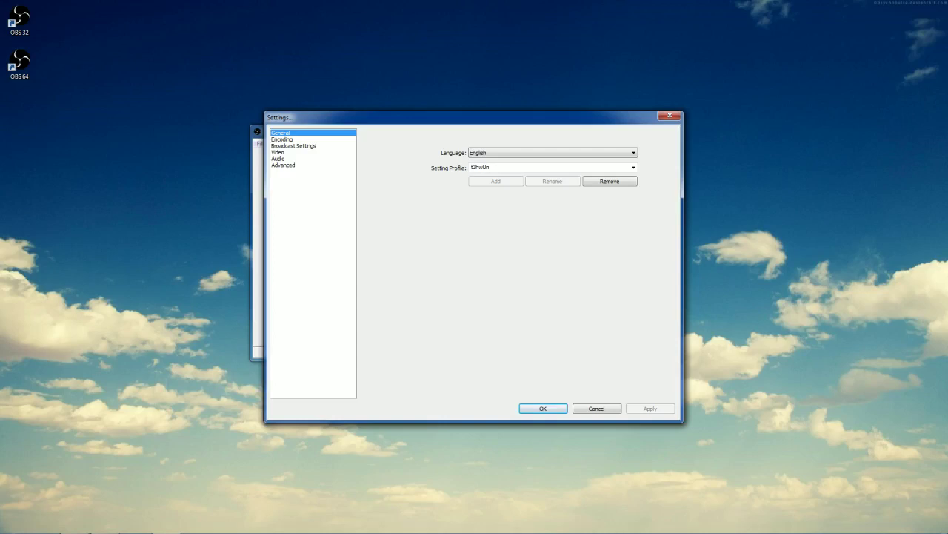
click(552, 153)
key(Escape)
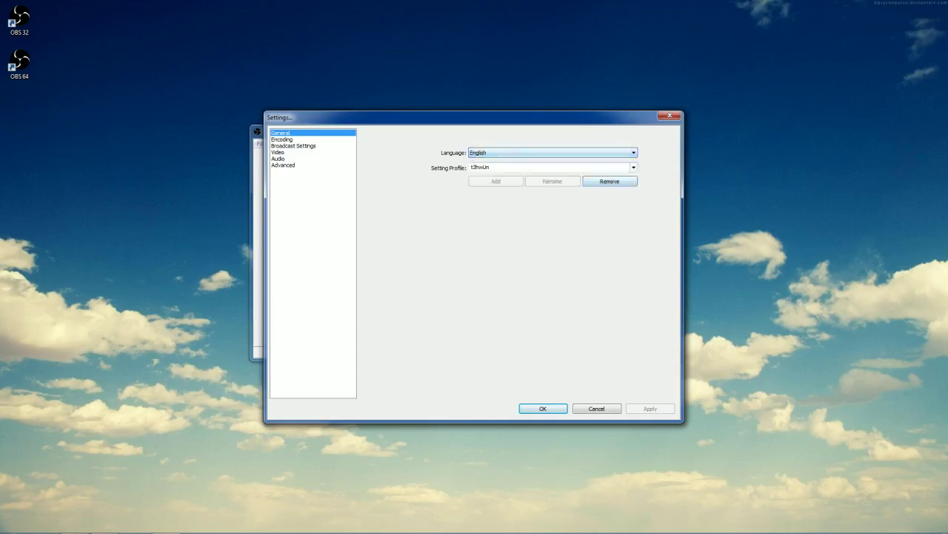
click(633, 168)
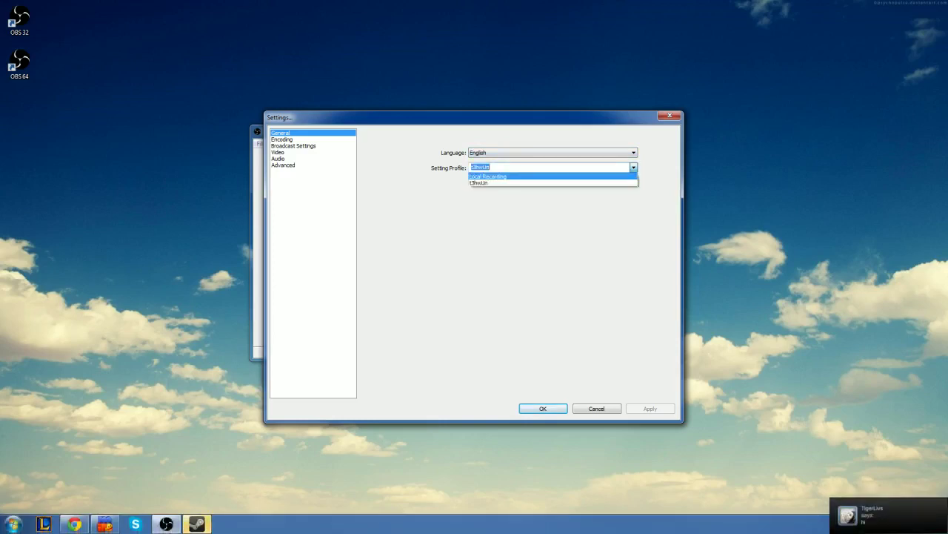
key(Down)
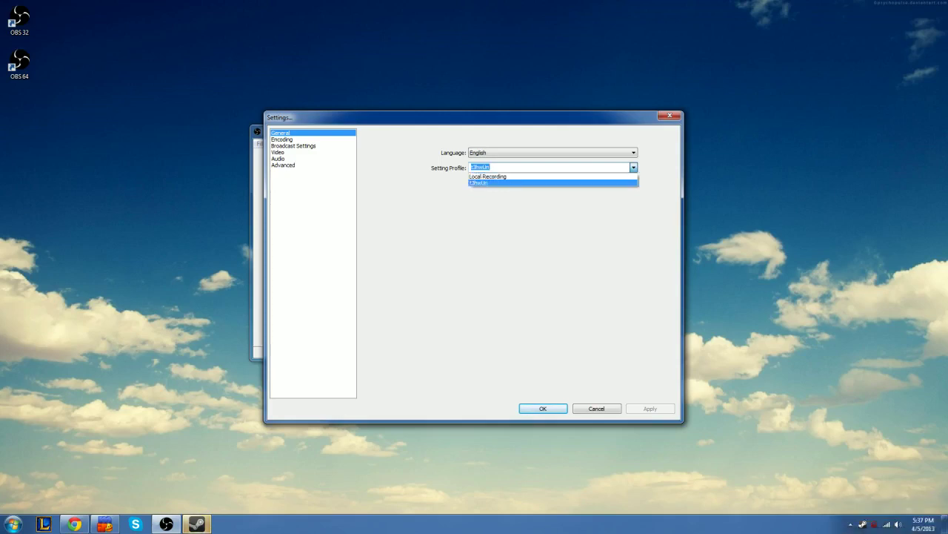
key(Return)
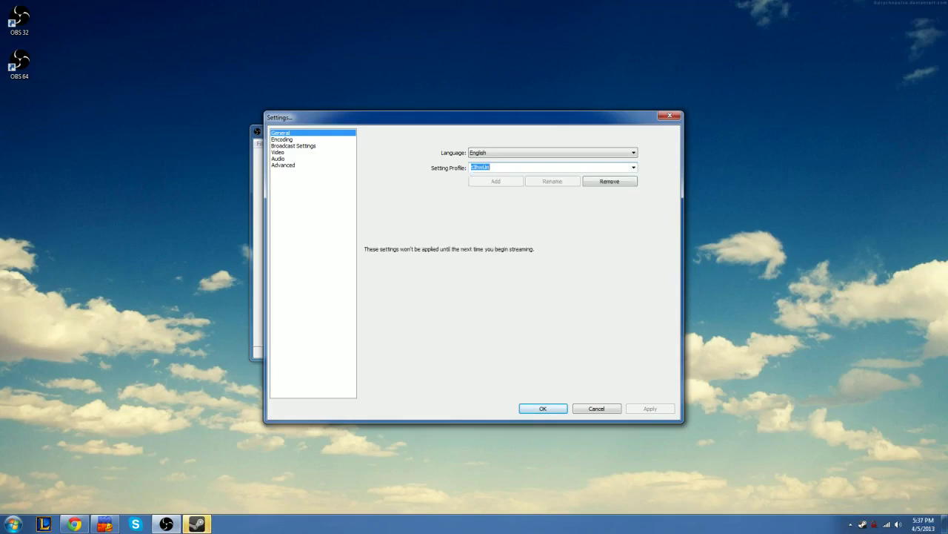
right_click(863, 524)
click(724, 502)
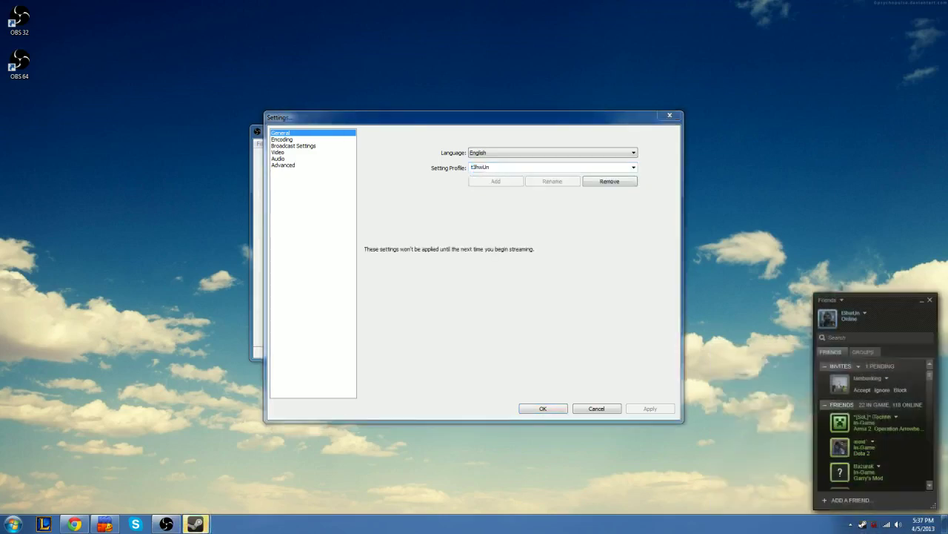
key(alt+F4)
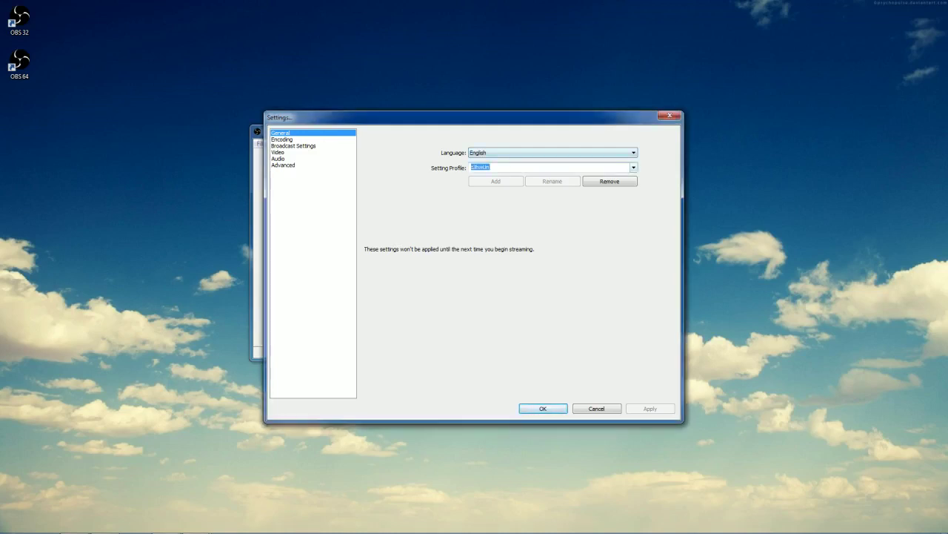
Step: Open the encoding settings and examine the Quality Balance choices, keeping 9 selected
click(282, 139)
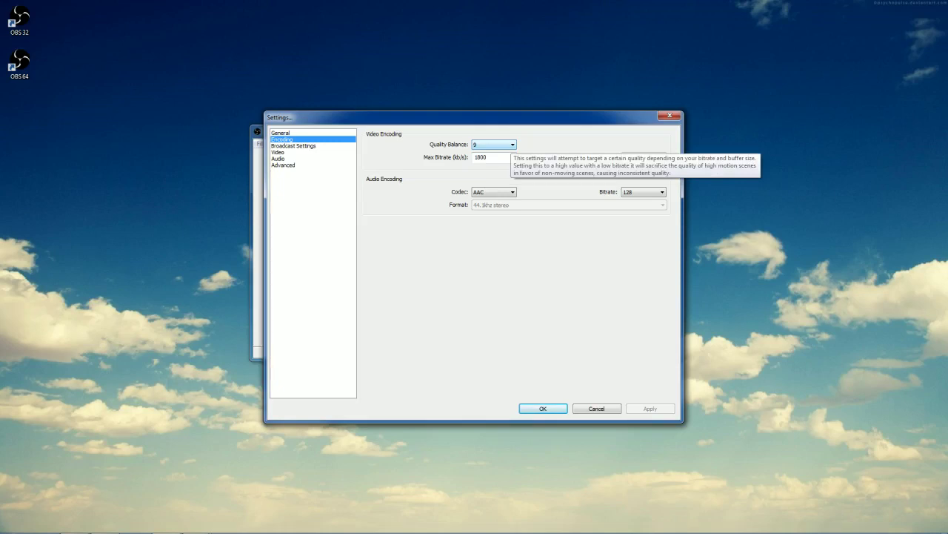
click(494, 144)
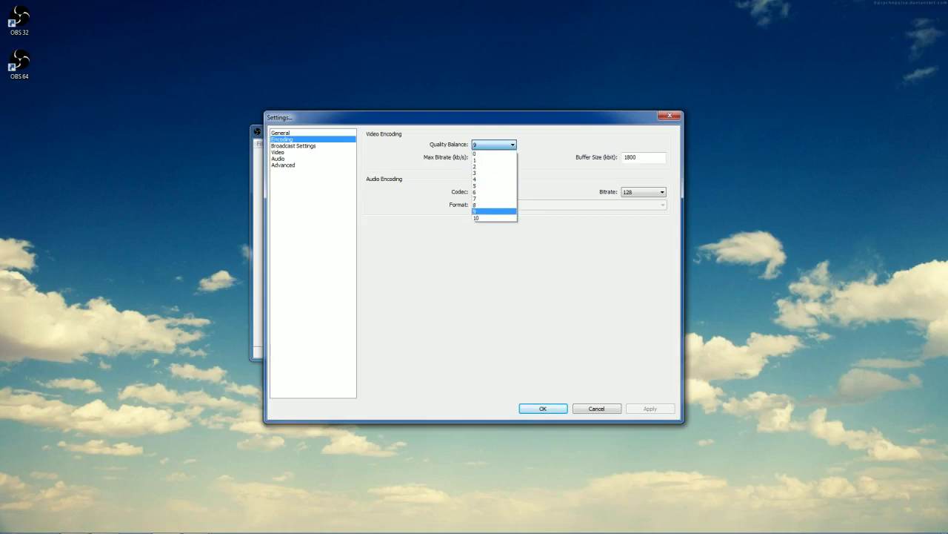
click(494, 211)
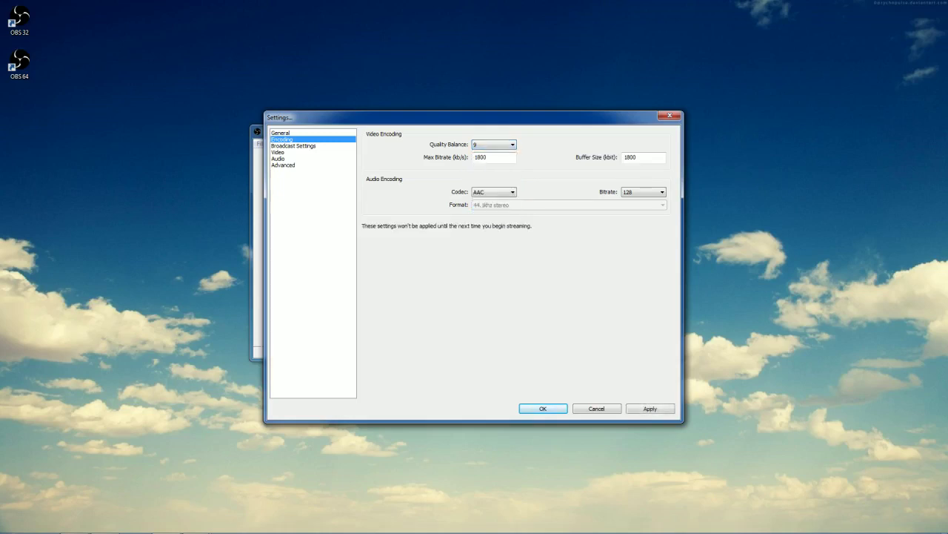
click(494, 144)
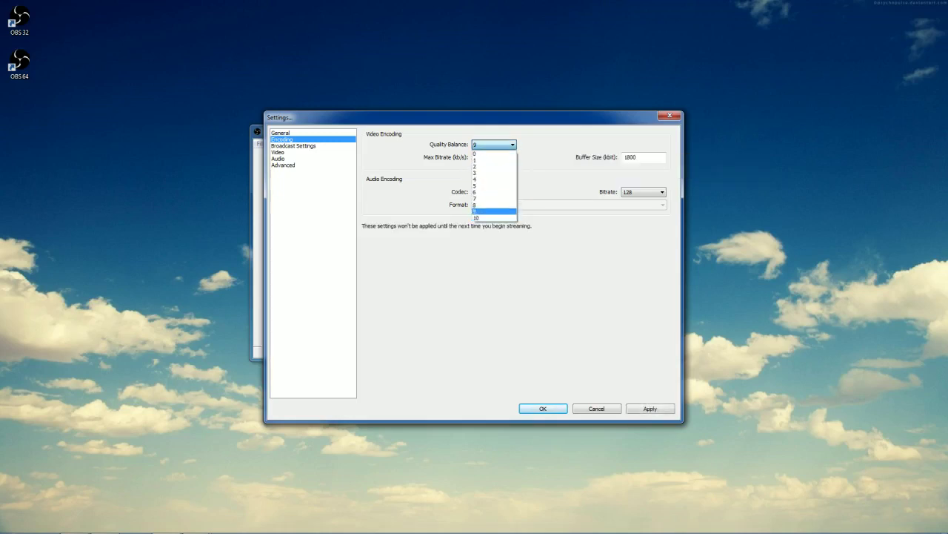
key(Escape)
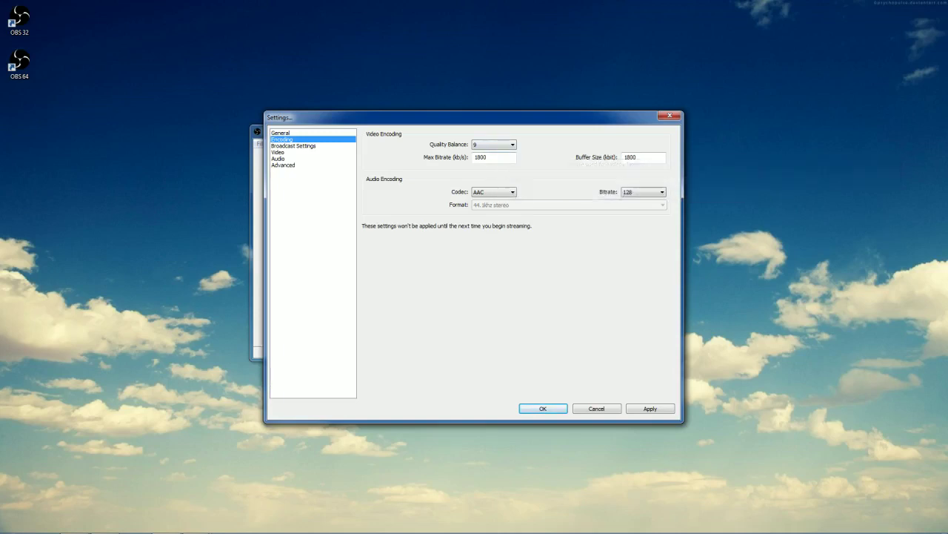
Step: Review the audio encoding choices for codec and bitrate, keeping AAC and 128
mouse_move(459, 117)
mouse_down()
mouse_move(621, 121)
mouse_move(464, 112)
mouse_move(642, 197)
mouse_move(545, 169)
mouse_move(455, 109)
mouse_up()
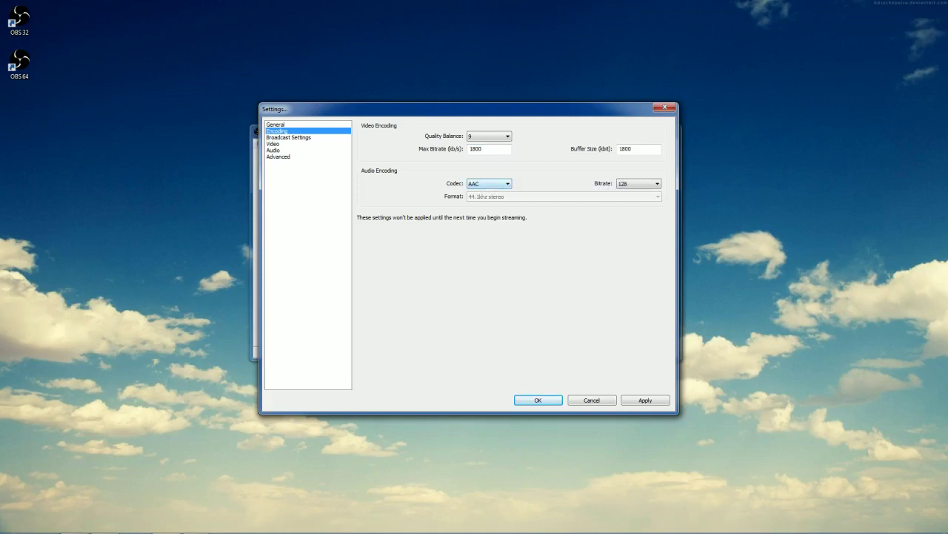
key(alt+Down)
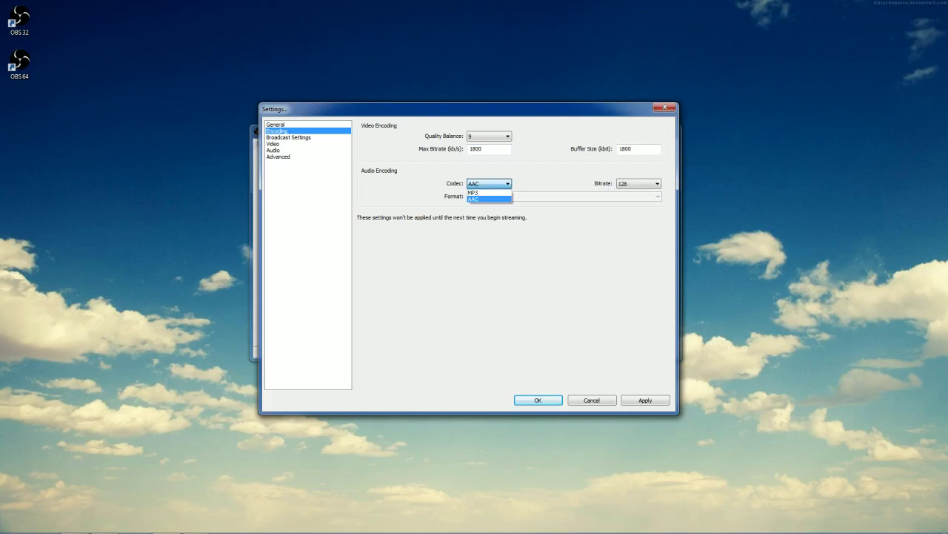
key(Return)
key(alt+Down)
key(Return)
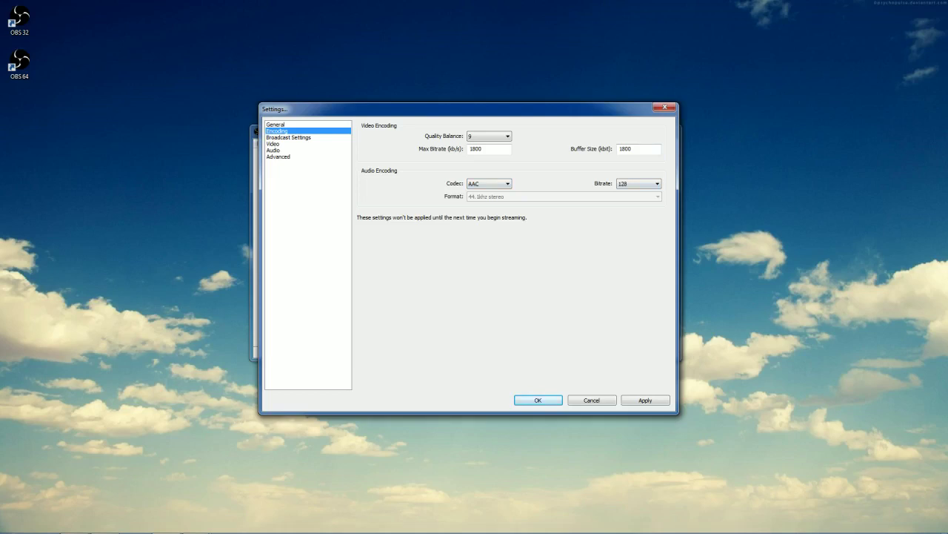
click(639, 183)
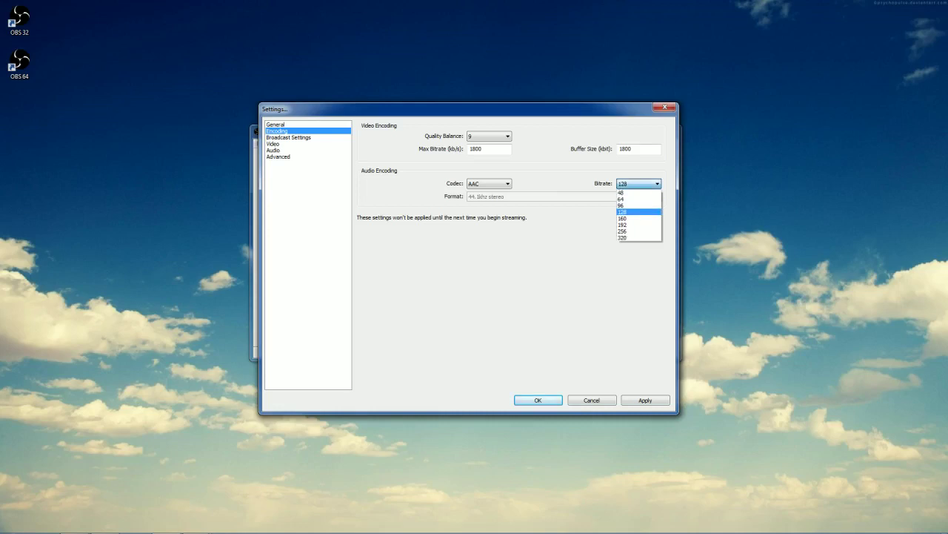
click(639, 183)
click(639, 183)
click(639, 183)
click(489, 183)
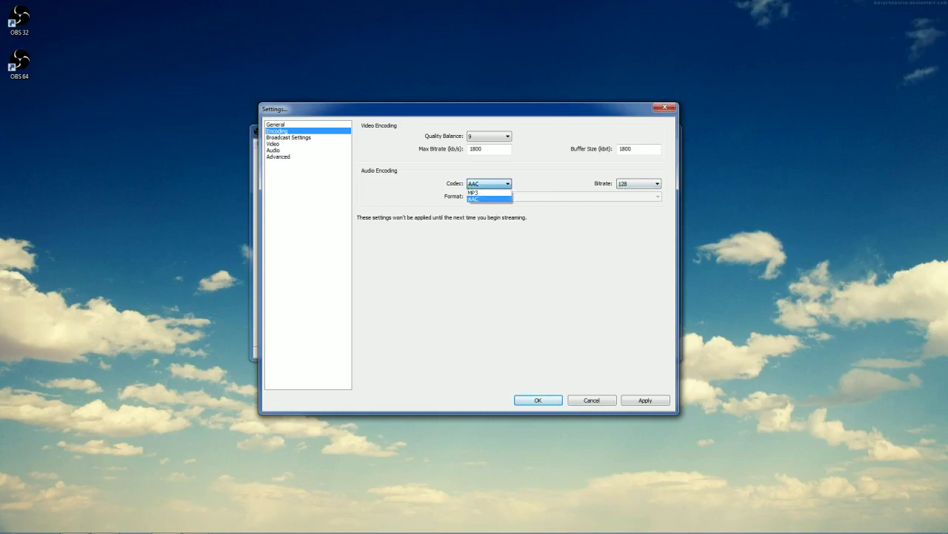
click(488, 183)
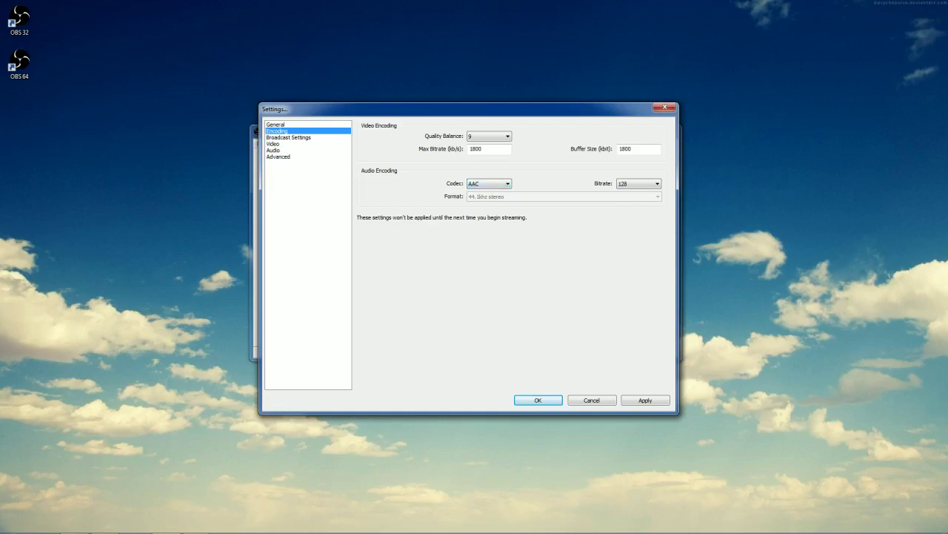
Step: Go to the broadcast settings without saving the encoding changes and choose Live Stream as the mode
click(288, 137)
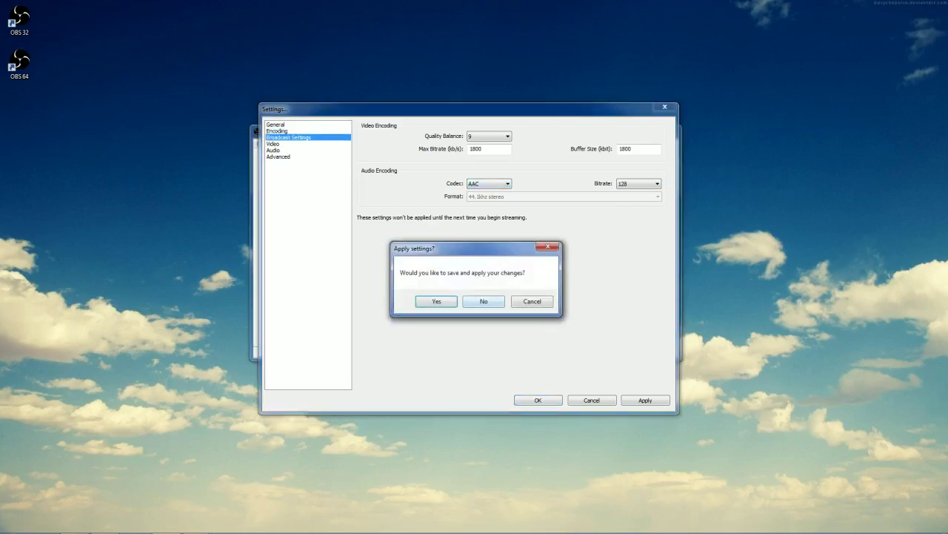
click(483, 301)
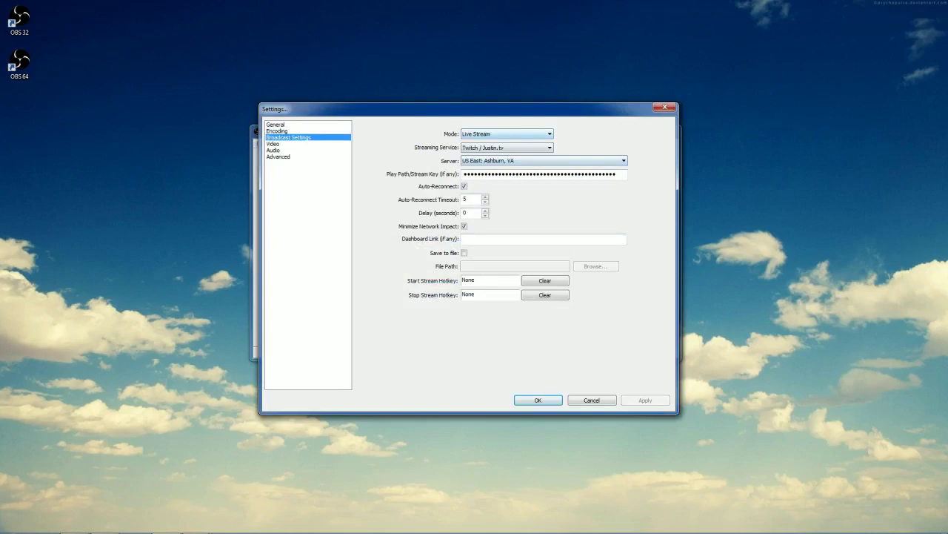
click(507, 134)
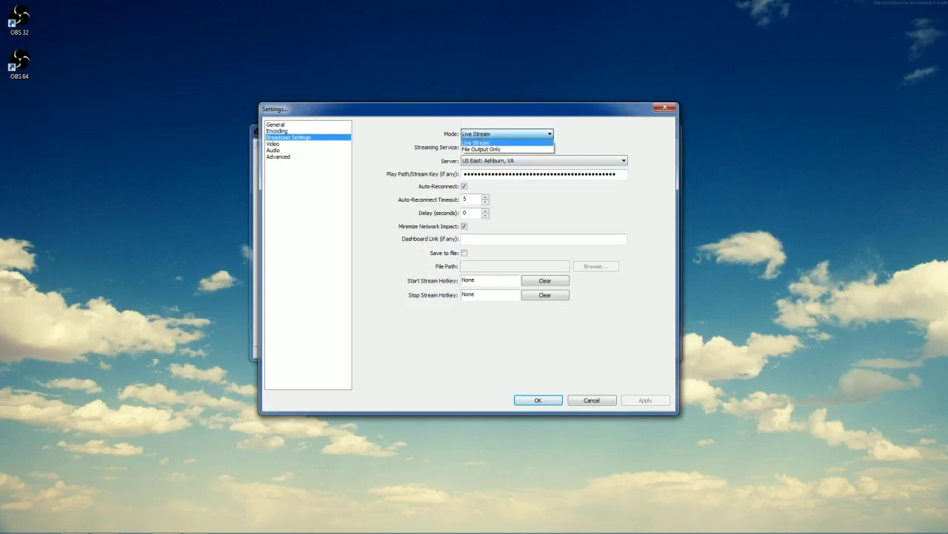
click(476, 142)
click(507, 134)
click(476, 142)
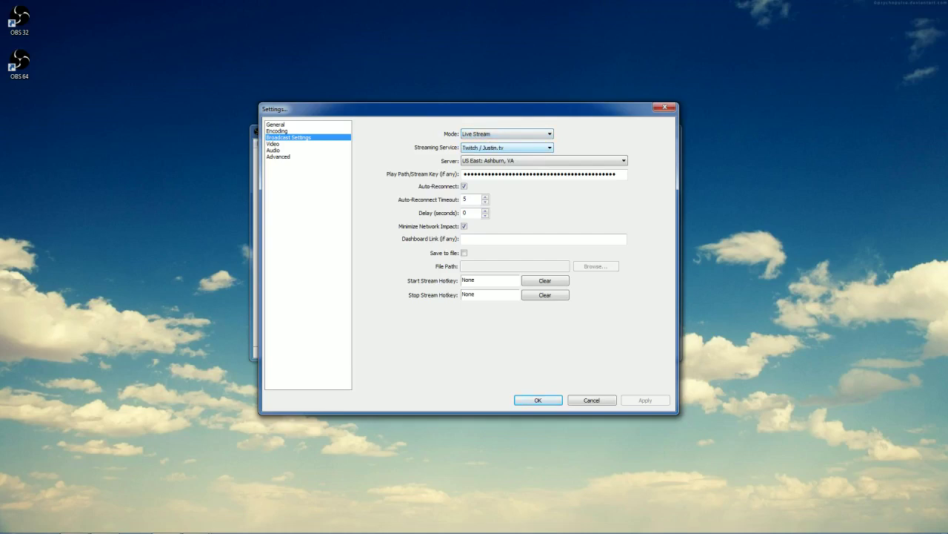
Step: Select Twitch / Justin.tv as the streaming service and US East: Ashburn, VA (Secondary) as the server
click(507, 148)
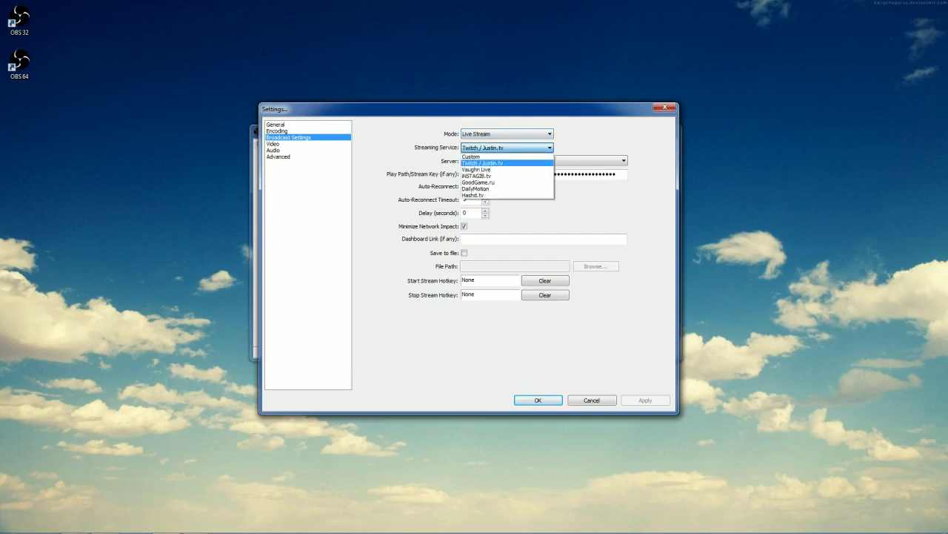
key(Return)
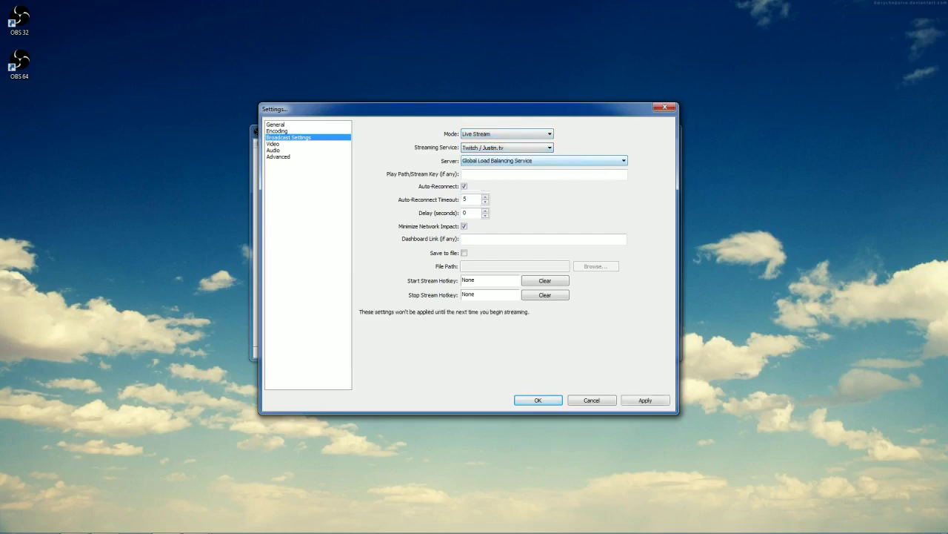
key(alt+Down)
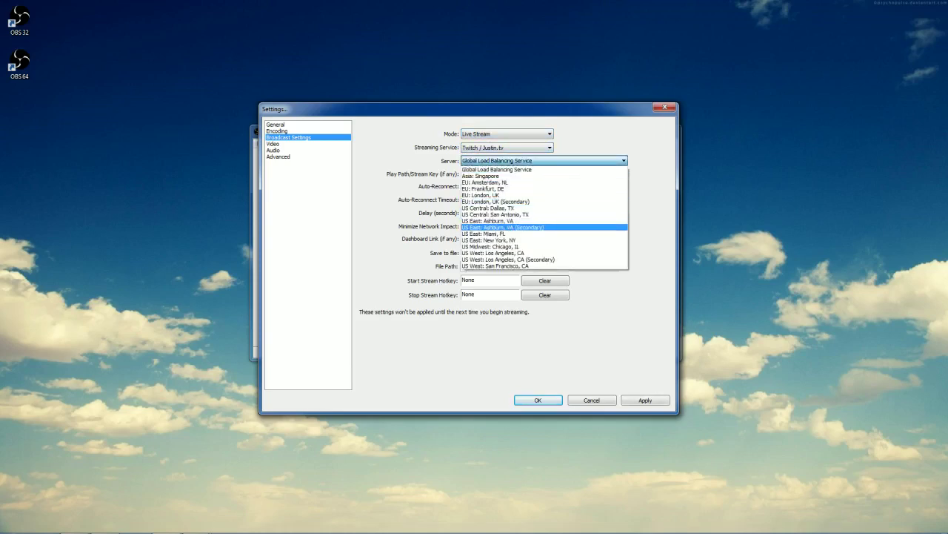
key(Up)
key(Up)
key(Up)
key(Up)
key(Up)
key(Up)
key(Down)
key(Down)
key(Down)
key(Down)
key(Down)
key(Down)
key(Return)
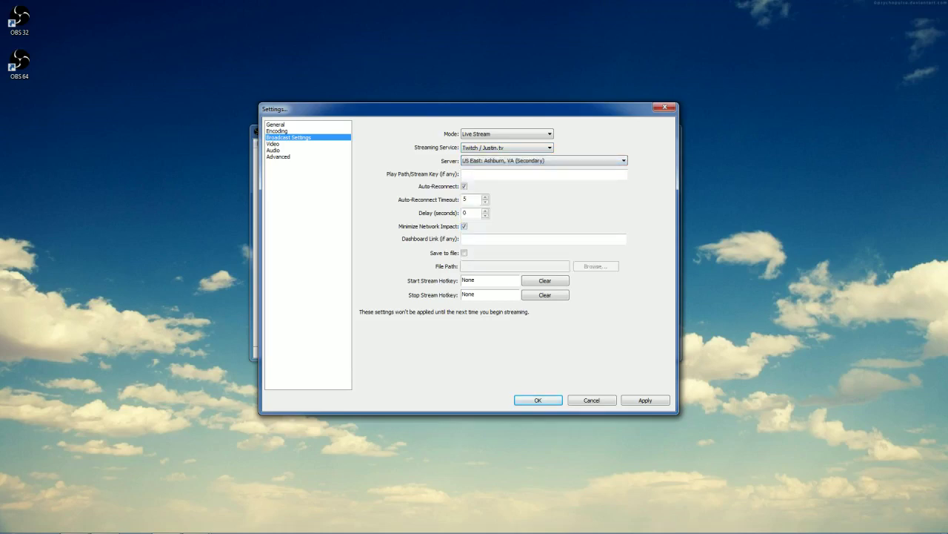
Step: Switch to Chrome and examine the TeamLiquid JTVPing post on finding the TwitchTV ingest server with the lowest ping
click(76, 525)
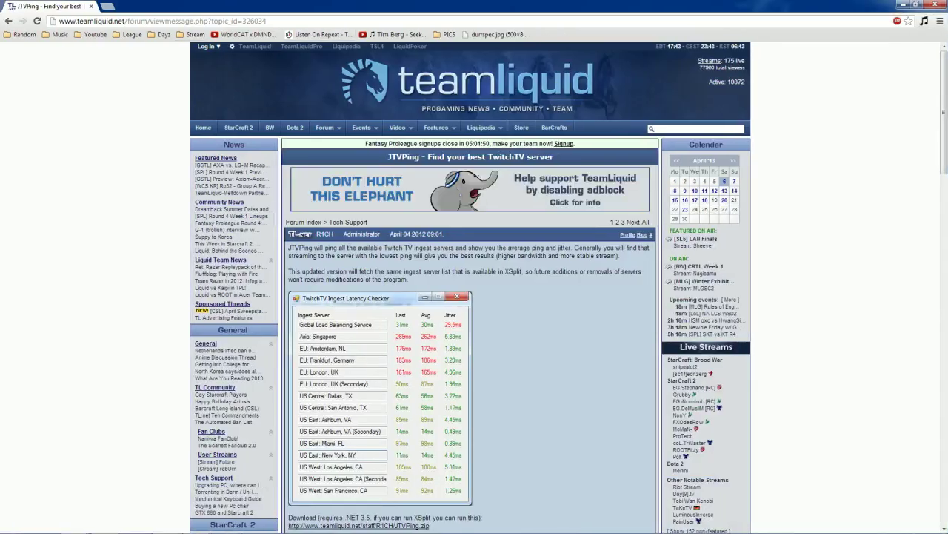
scroll(471, 333, down, 3)
scroll(470, 333, up, 3)
scroll(472, 288, down, 3)
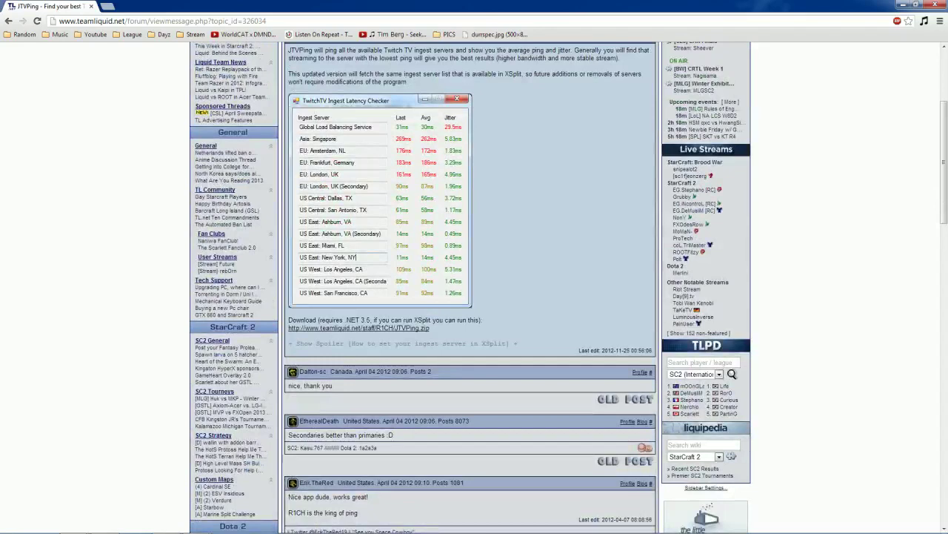
scroll(471, 287, up, 1)
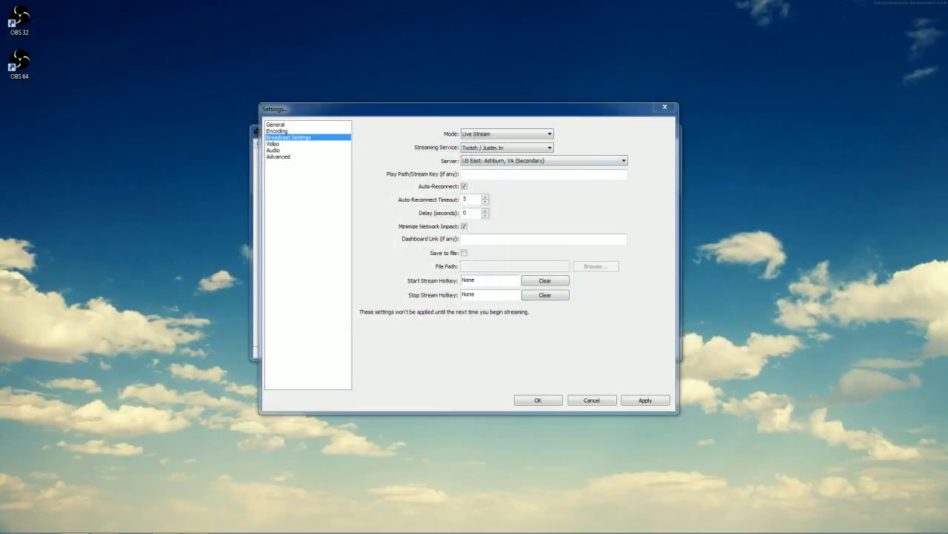
Step: Leave the broadcast settings without saving the changes and open the video settings
click(544, 173)
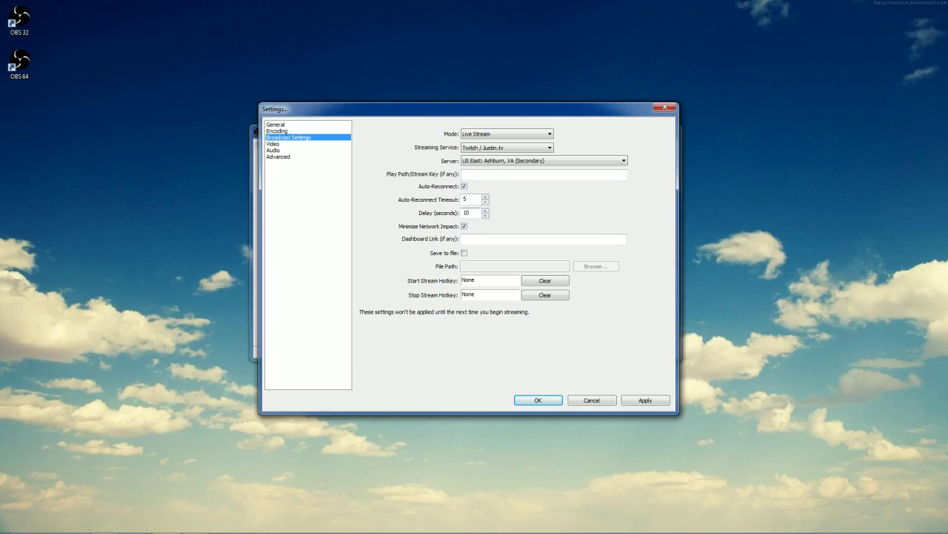
key(BackSpace)
click(272, 143)
click(484, 301)
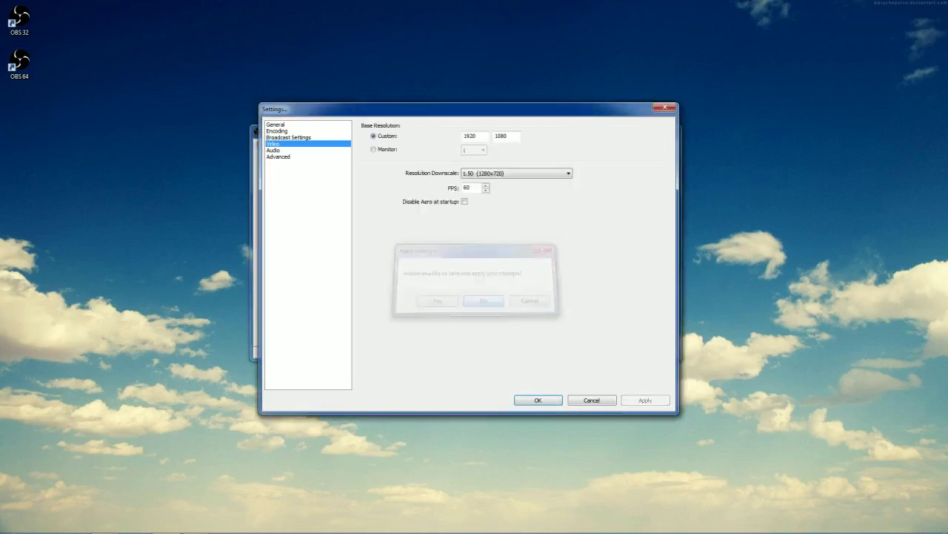
Step: Try the Monitor base resolution, return to Custom, and examine the resolution downscale options
mouse_move(444, 109)
mouse_down()
mouse_move(473, 105)
mouse_move(415, 102)
mouse_move(468, 124)
mouse_move(454, 113)
mouse_up()
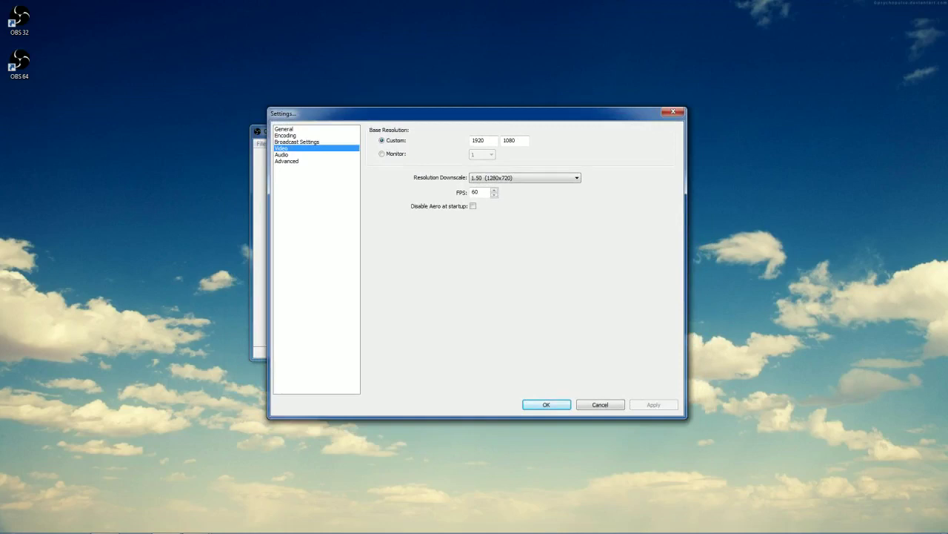
click(382, 153)
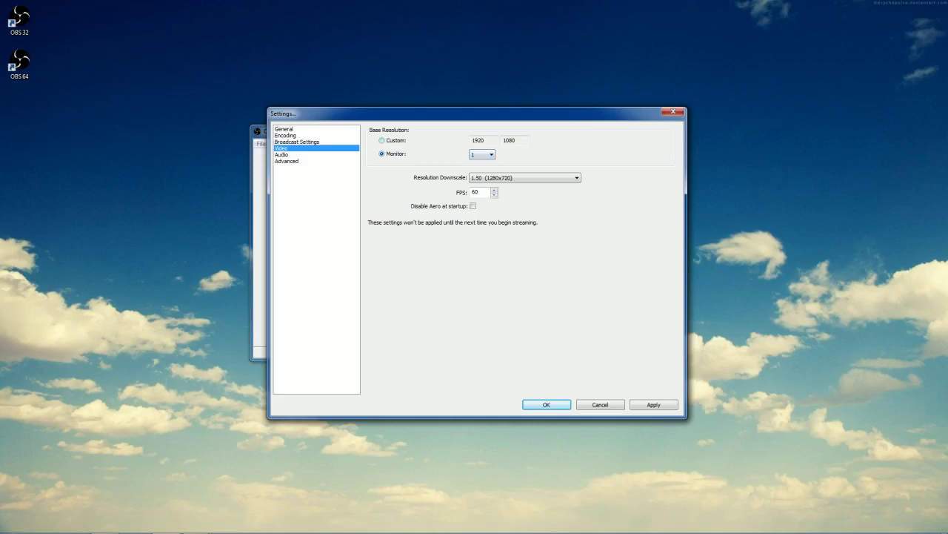
click(382, 140)
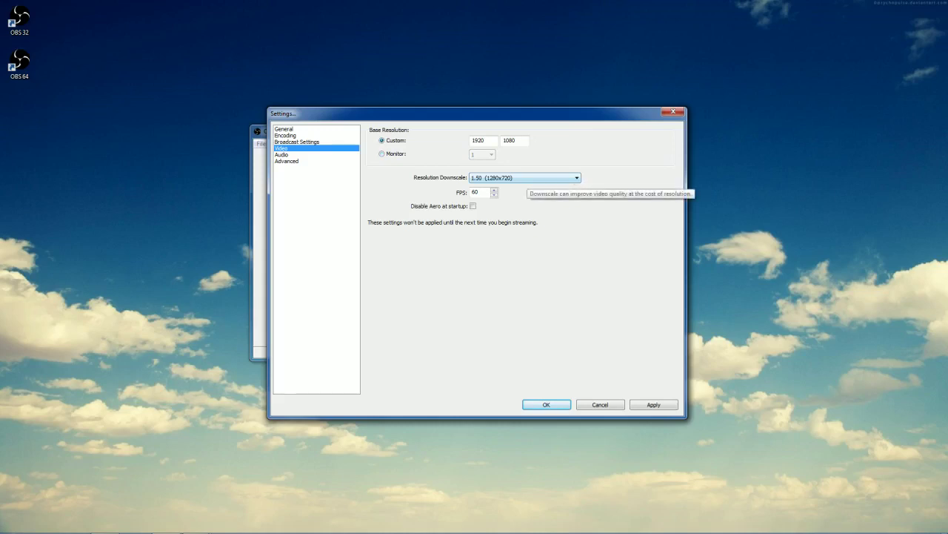
click(527, 178)
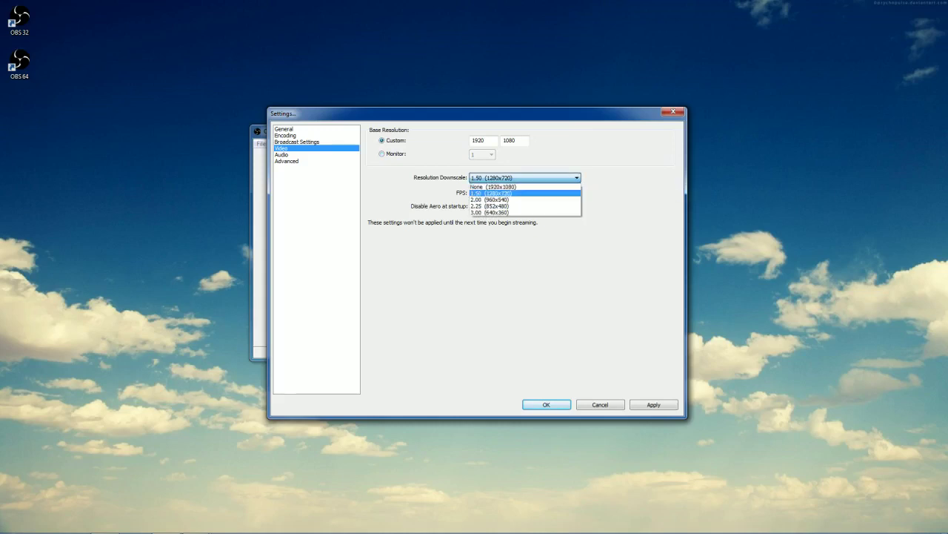
key(Escape)
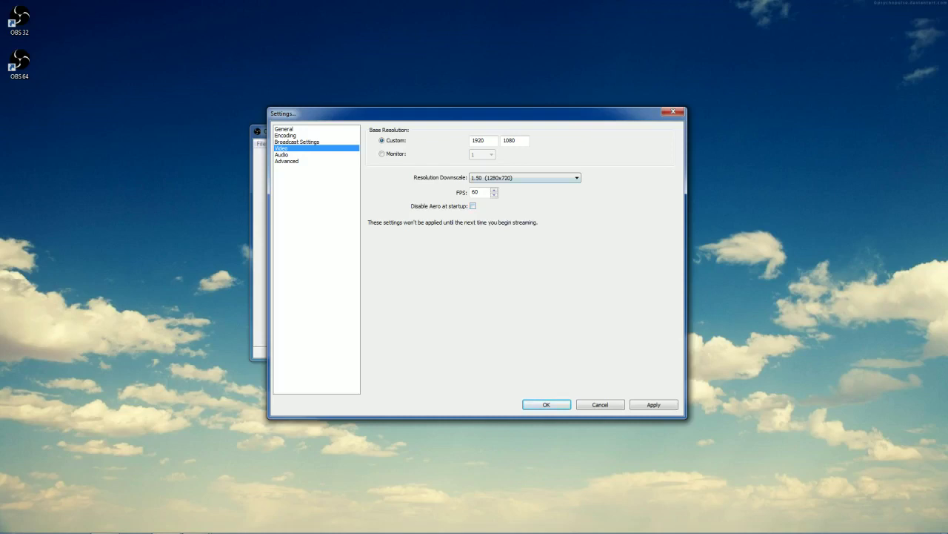
Step: Set the video FPS to 30 and enable disabling Aero at startup, saving the changes on the way to the audio settings
double_click(478, 192)
text(30)
click(473, 206)
click(282, 154)
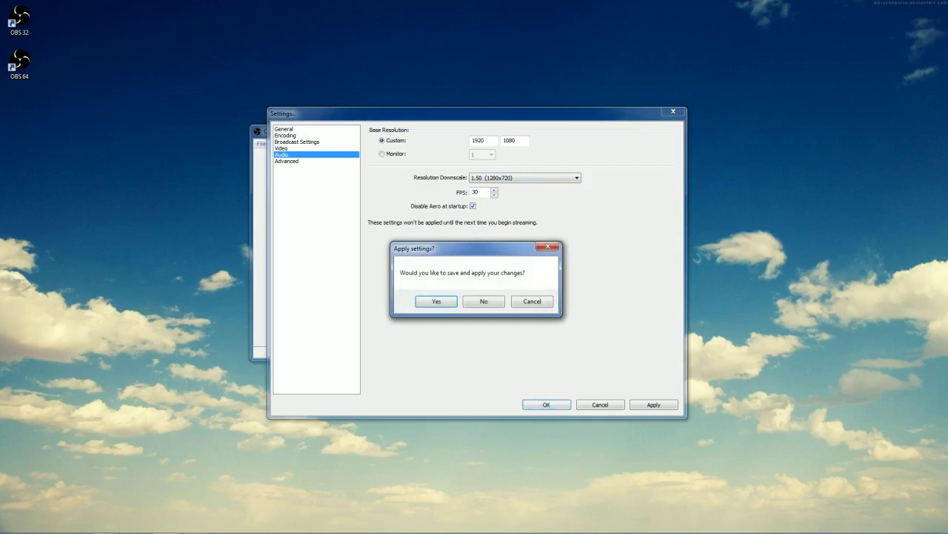
key(Return)
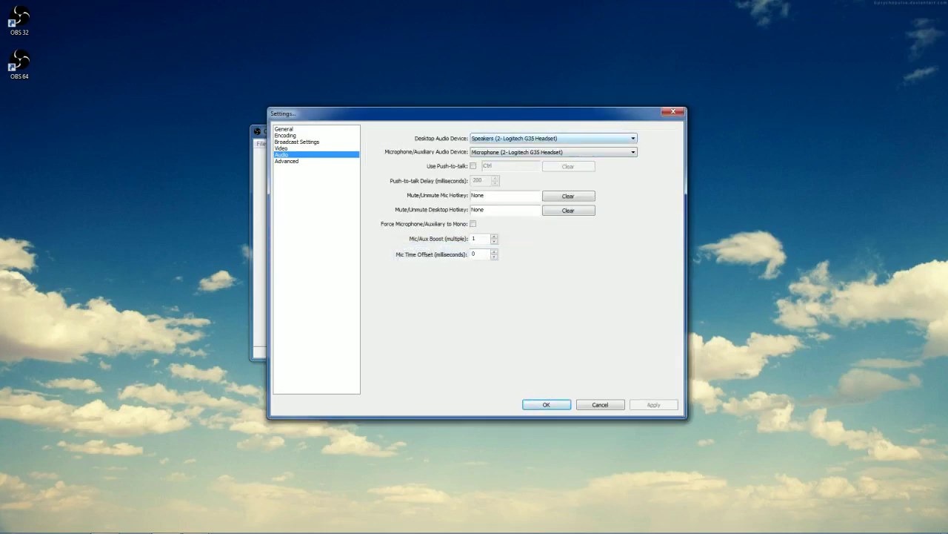
Step: Select the 2- Logitech G35 Headset speakers and microphone as audio devices, saving the changes on the way to the advanced settings
key(alt+Down)
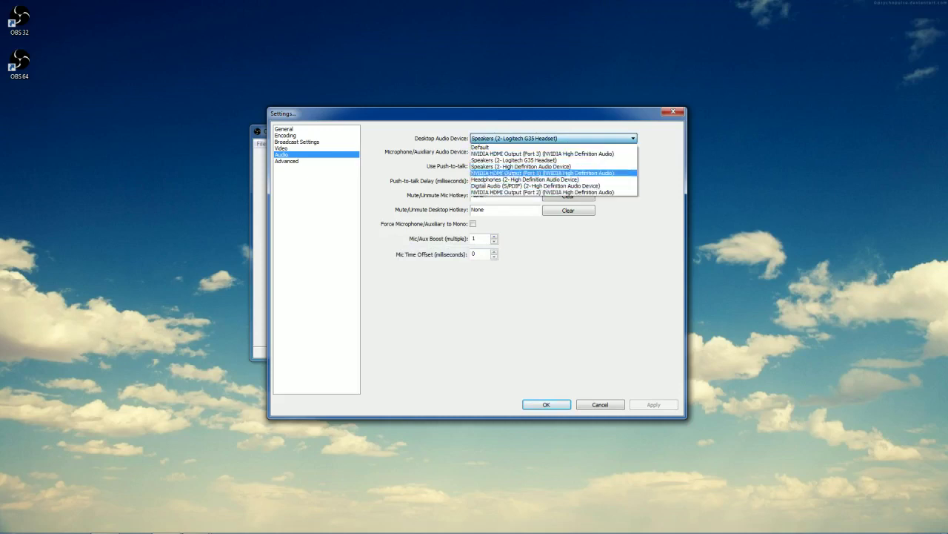
key(Return)
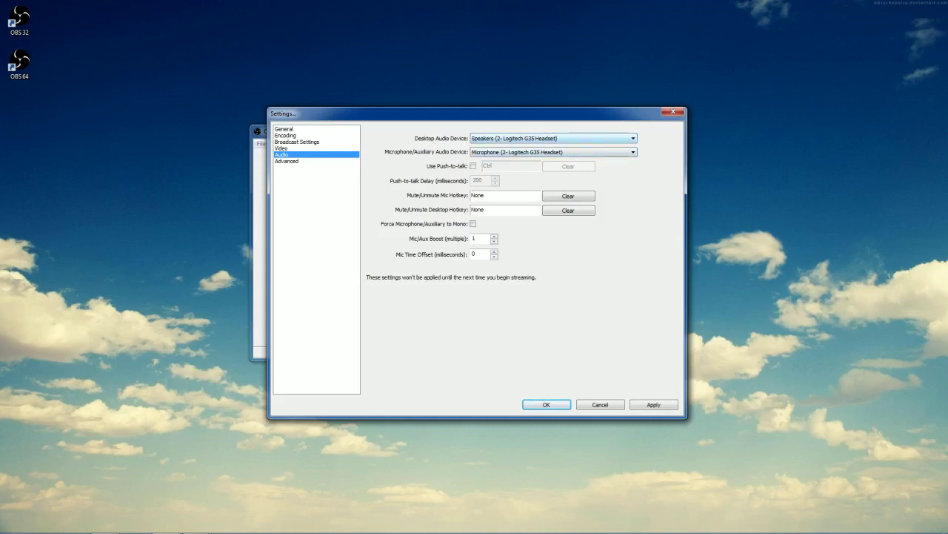
click(553, 152)
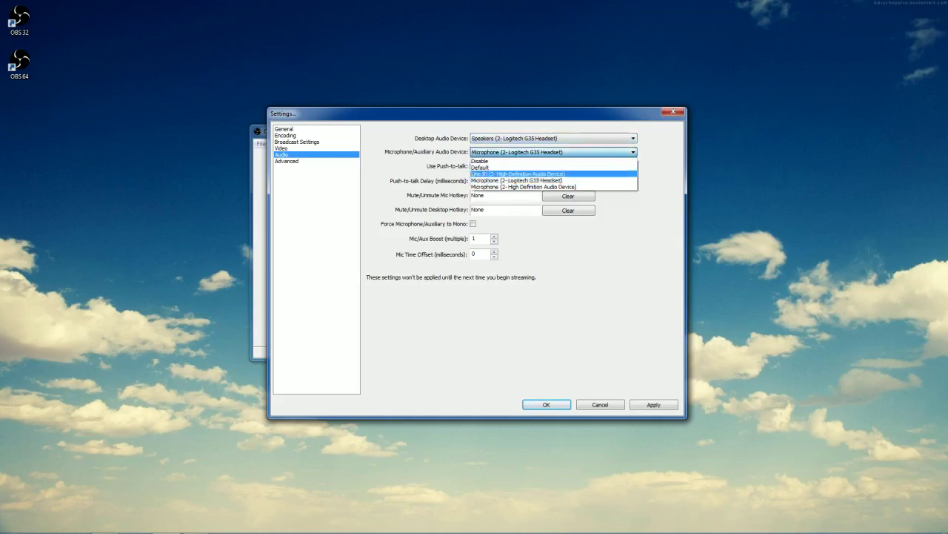
click(554, 180)
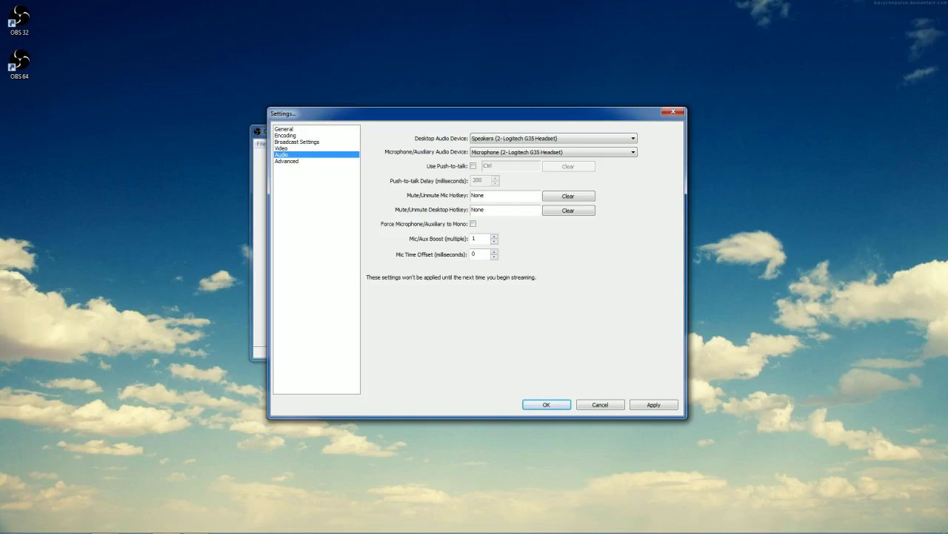
click(287, 161)
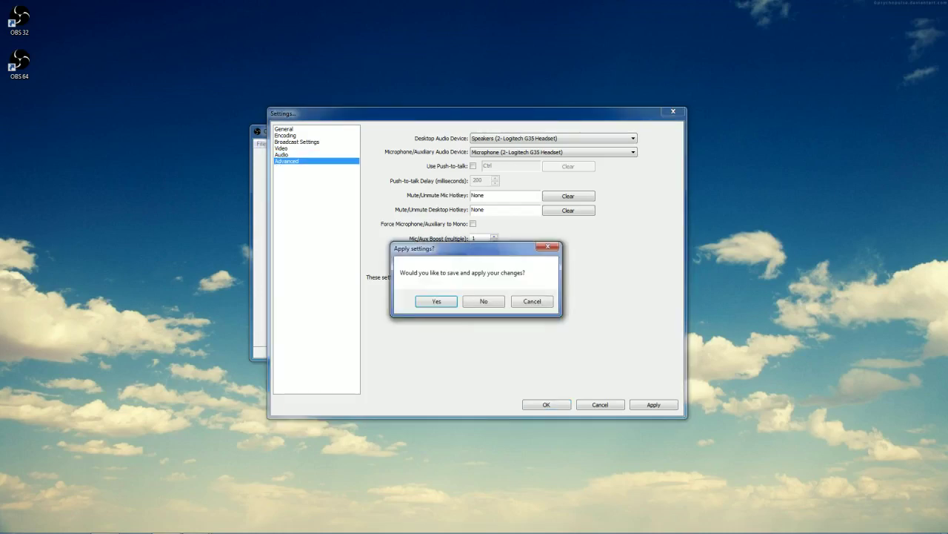
key(Return)
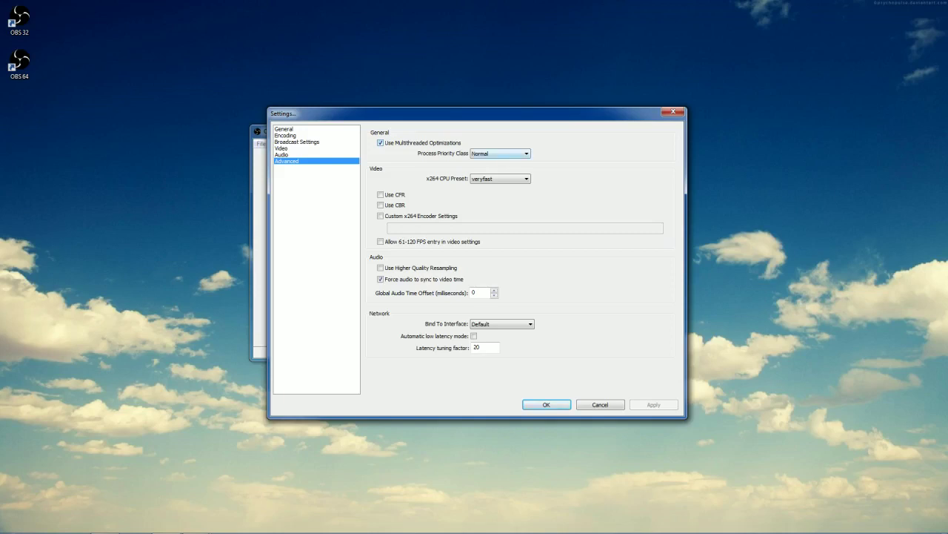
Step: Examine the process priority class and x264 CPU preset options without changing either setting
click(500, 153)
key(Escape)
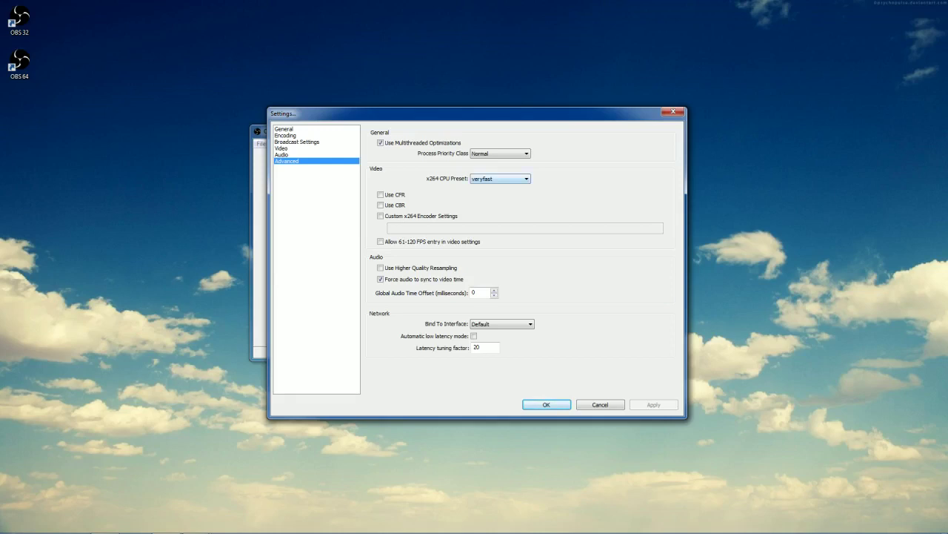
mouse_move(501, 179)
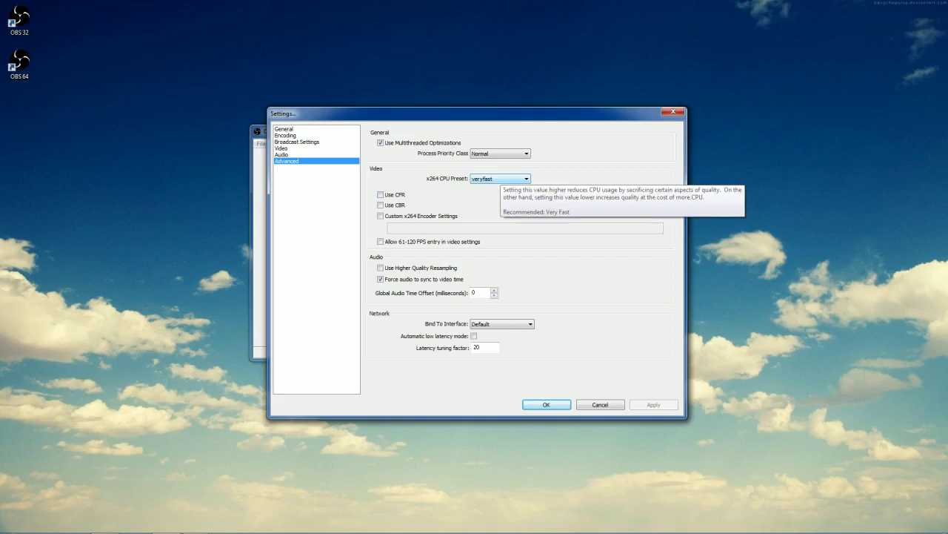
click(501, 178)
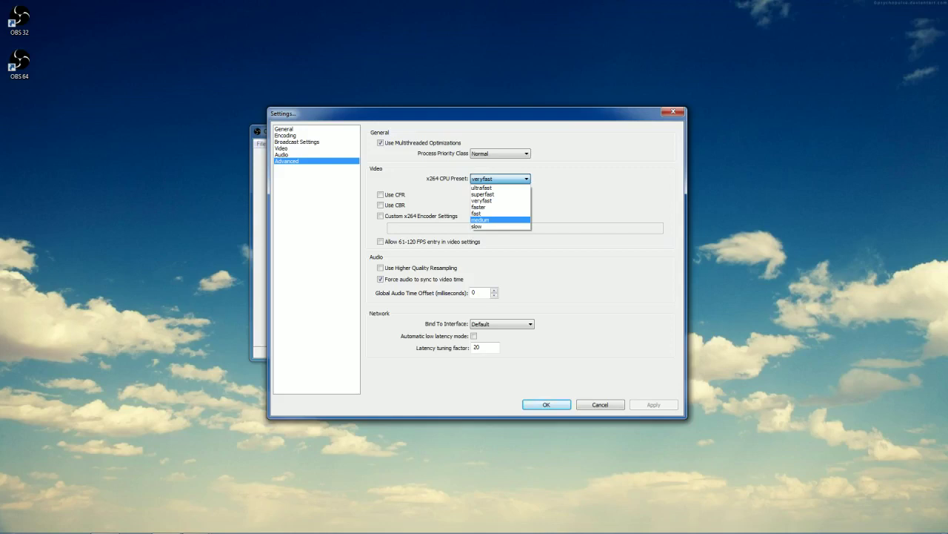
key(Escape)
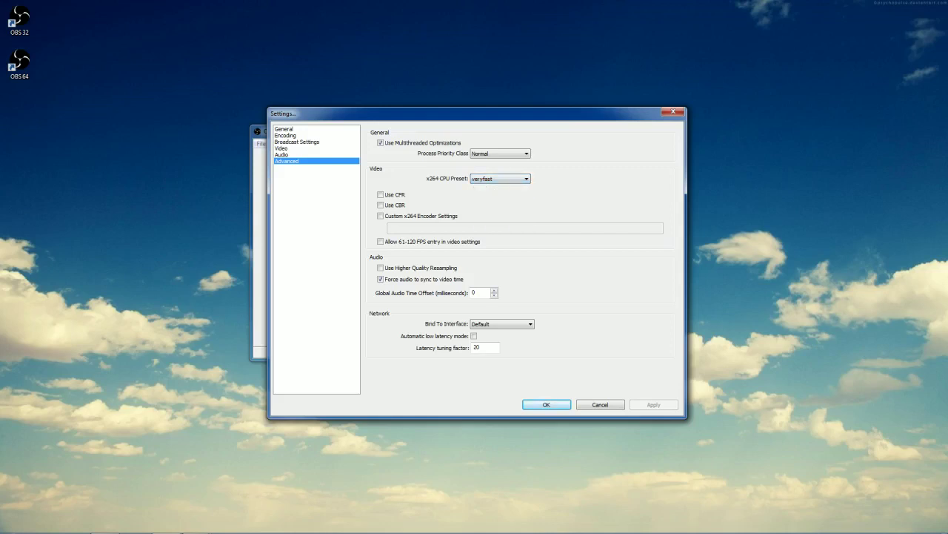